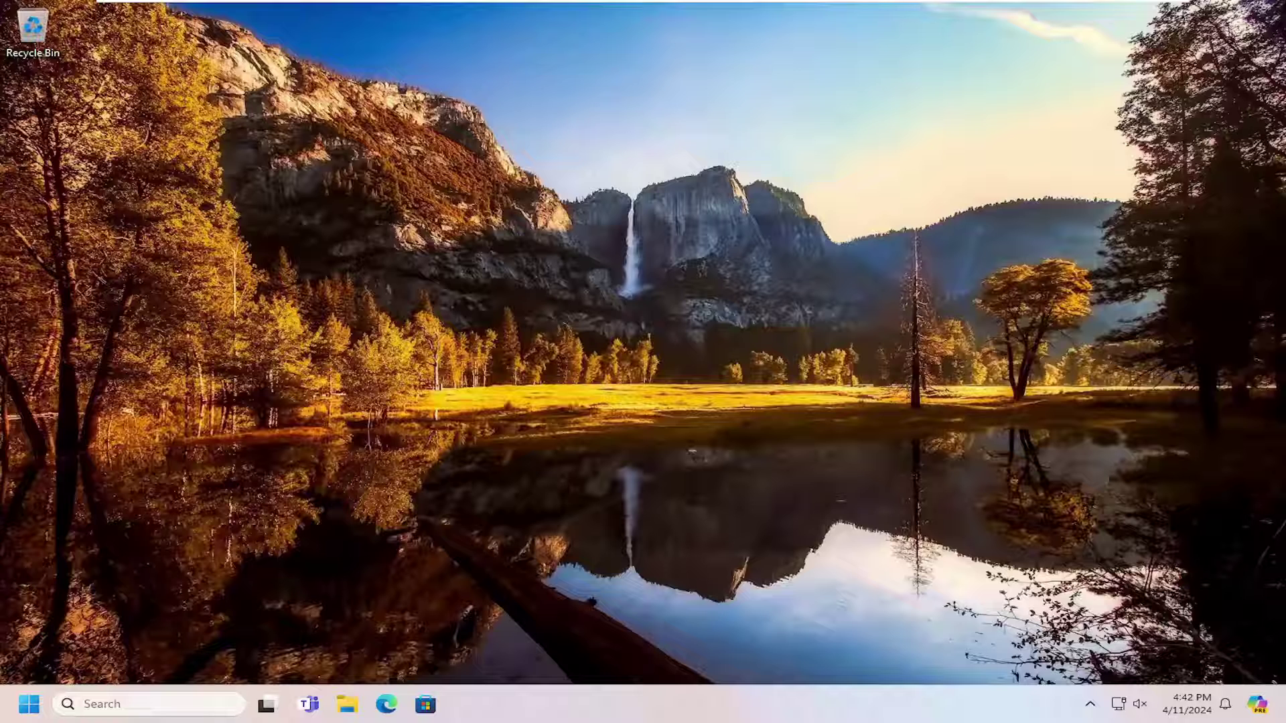
Open Disk Cleanup and delete the preselected file categories from the C: drive.
{"action": "left_click", "coordinate": [15, 718]}
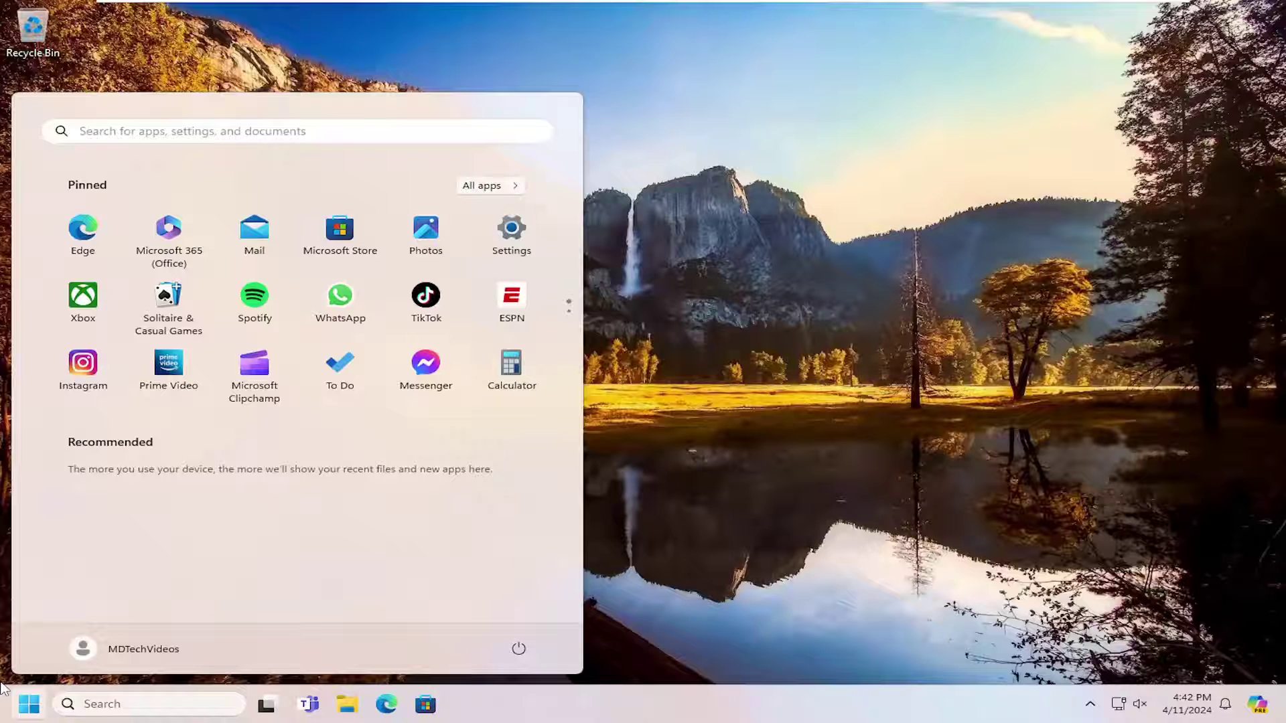
{"action": "type", "text": "disk cleanup"}
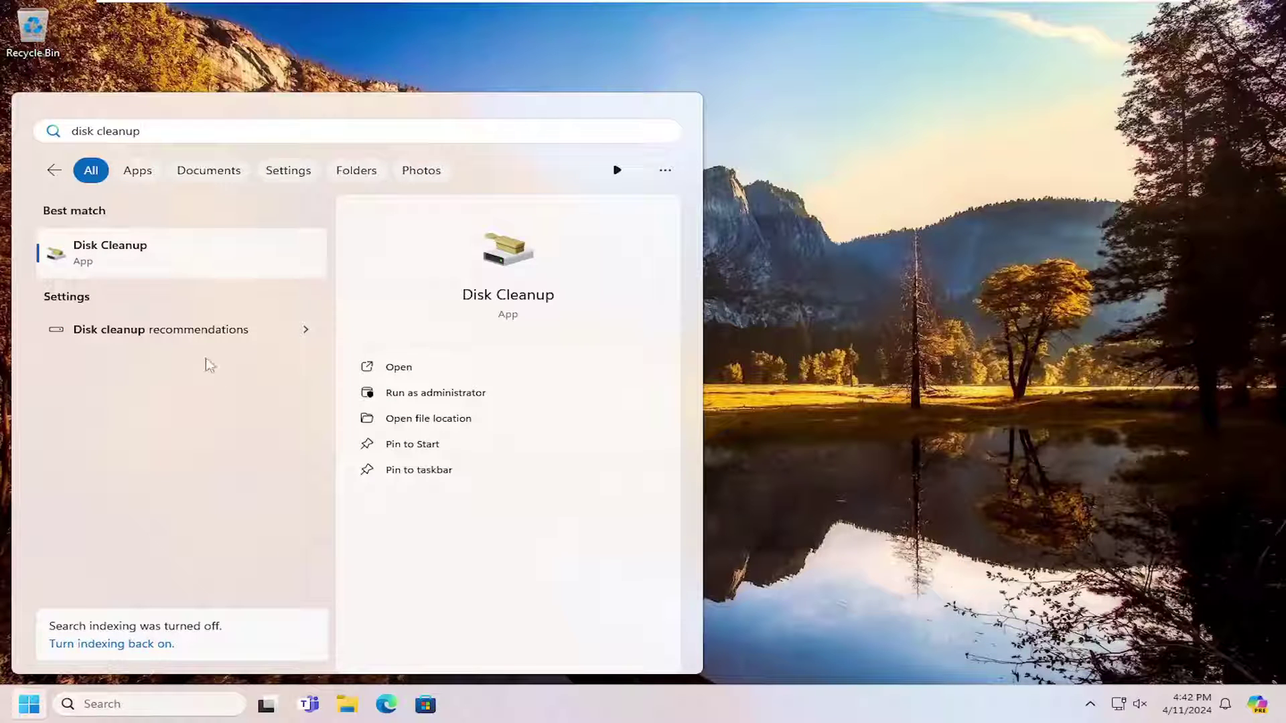
{"action": "left_click", "coordinate": [88, 262]}
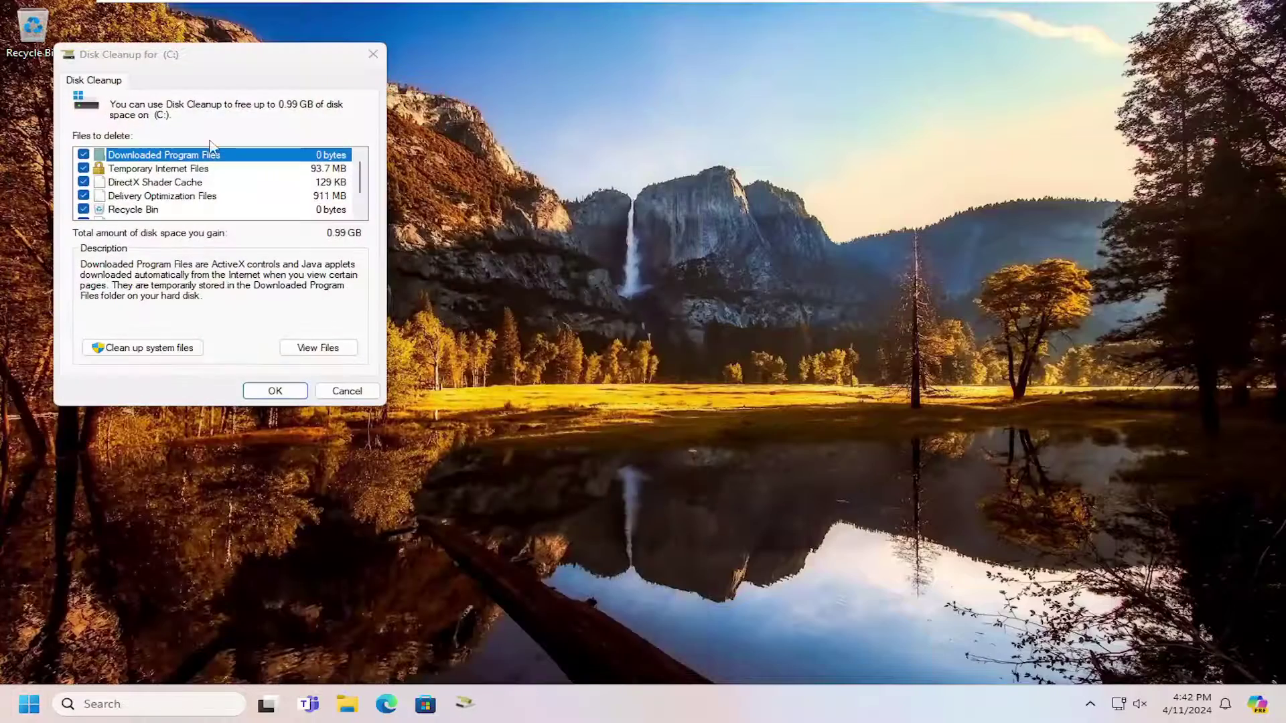
{"action": "left_click_drag", "start_coordinate": [215, 63], "coordinate": [654, 187]}
{"action": "left_click", "coordinate": [712, 516]}
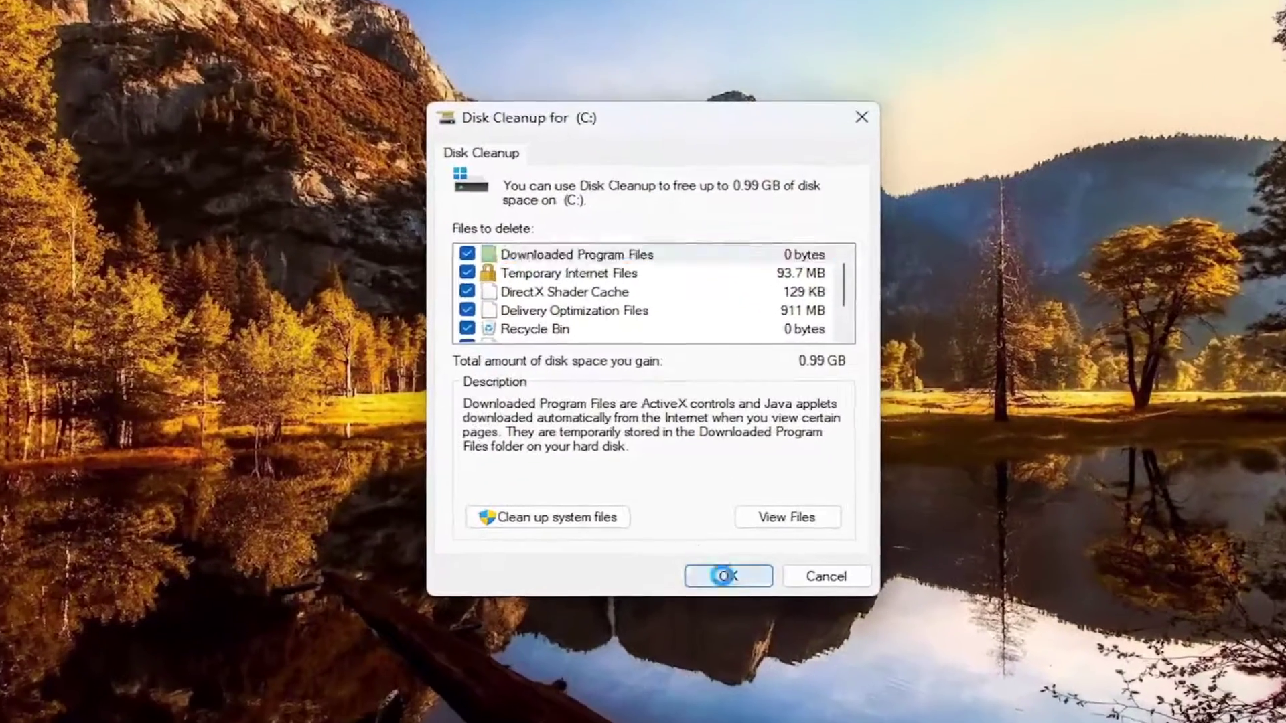
{"action": "left_click", "coordinate": [634, 353]}
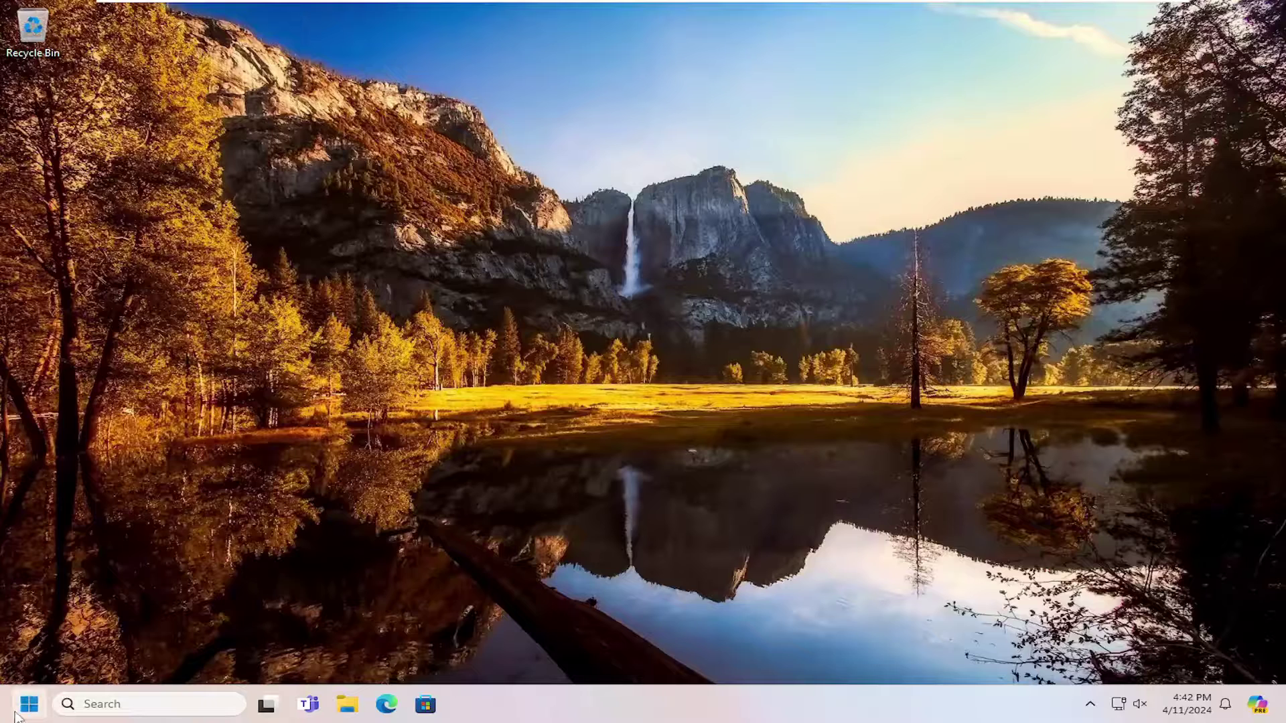
Open Defragment and Optimize Drives and analyze the C: drive for fragmentation.
{"action": "left_click", "coordinate": [16, 715]}
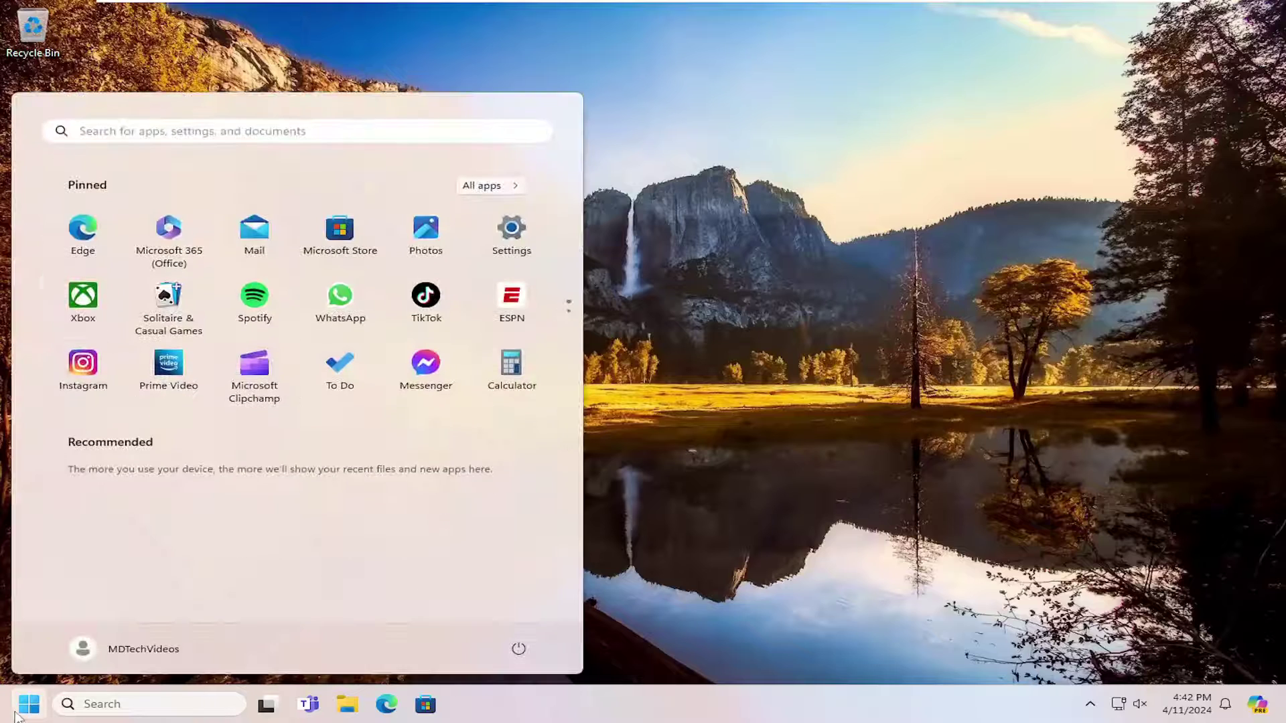
{"action": "type", "text": "defrag"}
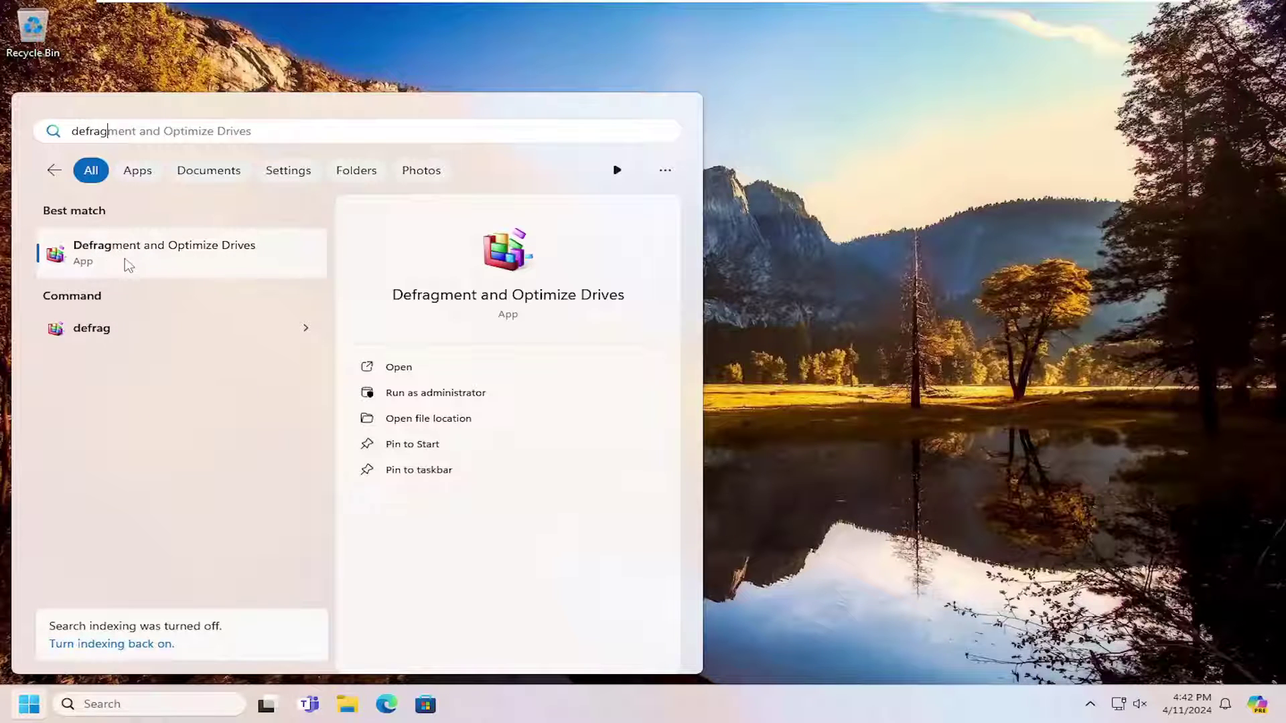
{"action": "left_click", "coordinate": [196, 261]}
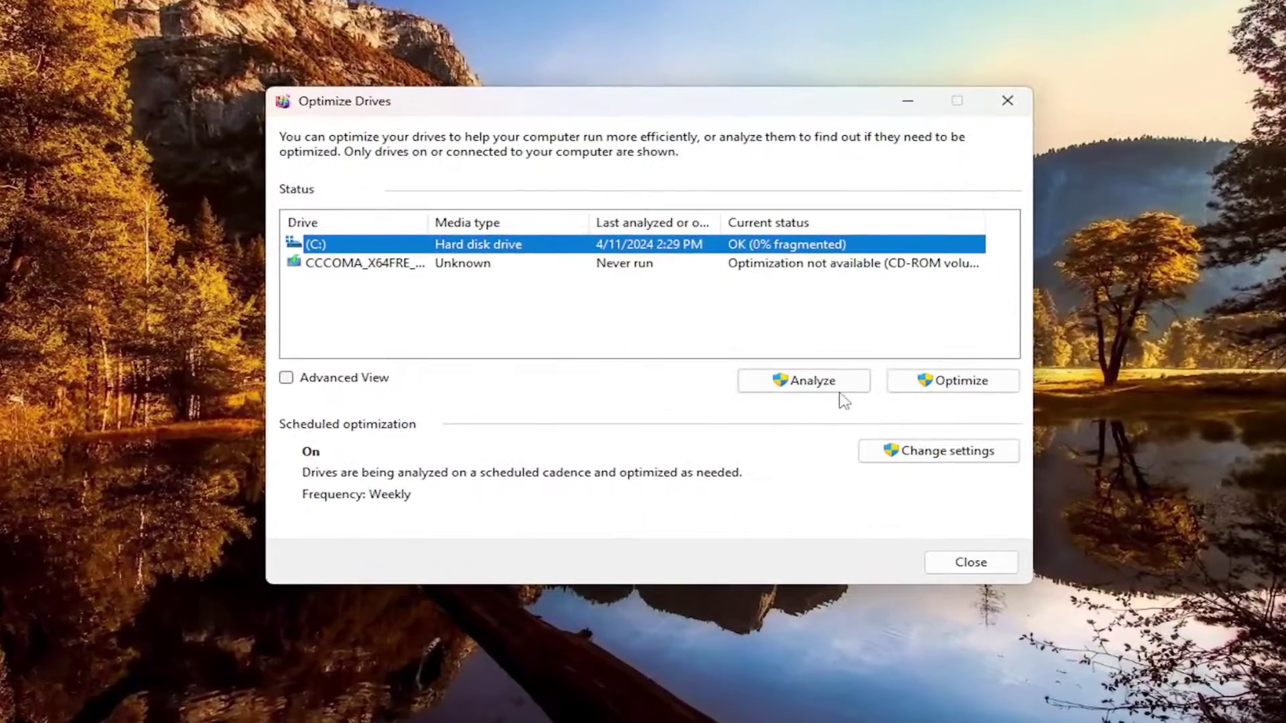
{"action": "left_click", "coordinate": [827, 388]}
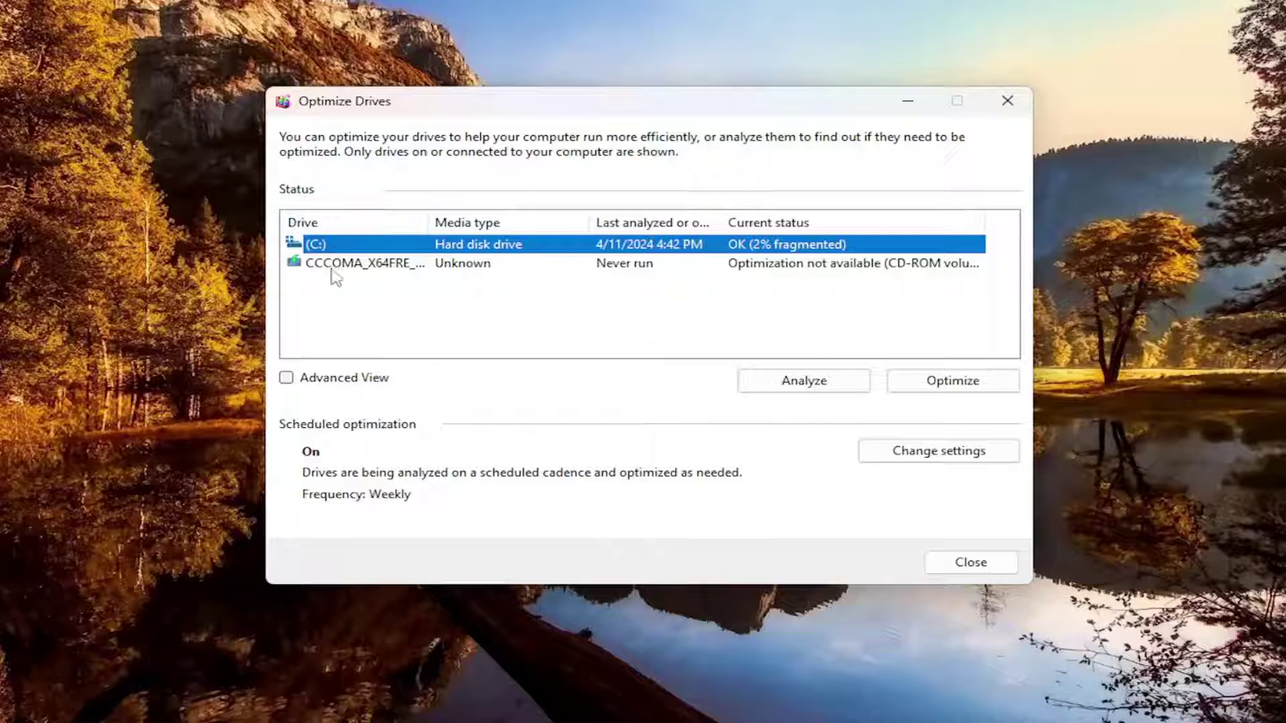
Check the entries of the C: and CCCOMA_X64FRE drives, and close Optimize Drives.
{"action": "left_click", "coordinate": [373, 265]}
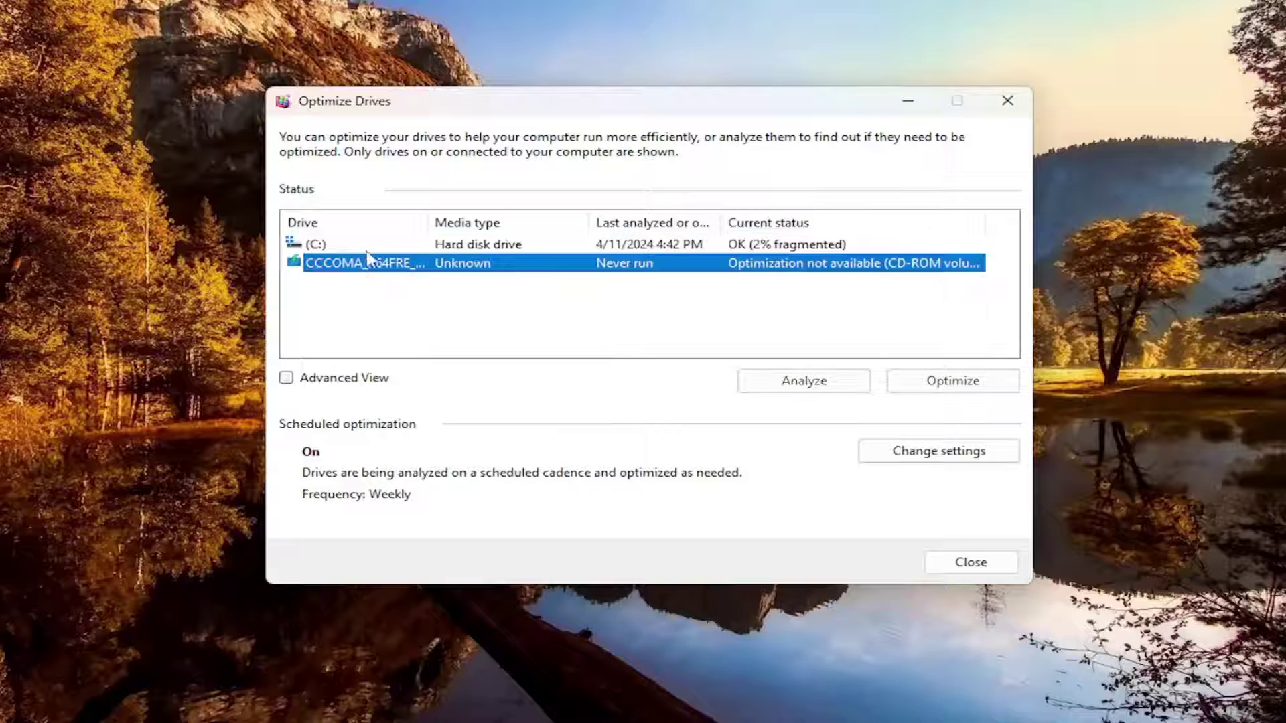
{"action": "left_click", "coordinate": [368, 248]}
{"action": "left_click", "coordinate": [387, 263]}
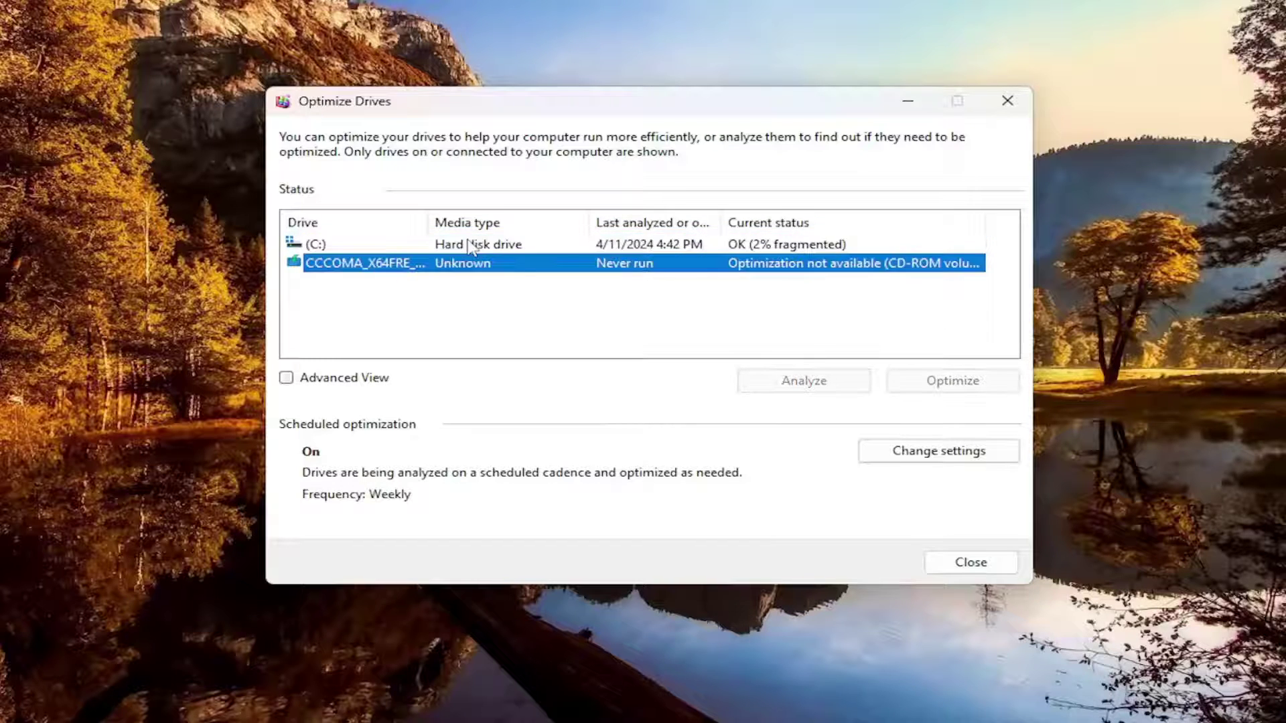
{"action": "left_click", "coordinate": [469, 248]}
{"action": "left_click", "coordinate": [383, 268]}
{"action": "left_click", "coordinate": [370, 246]}
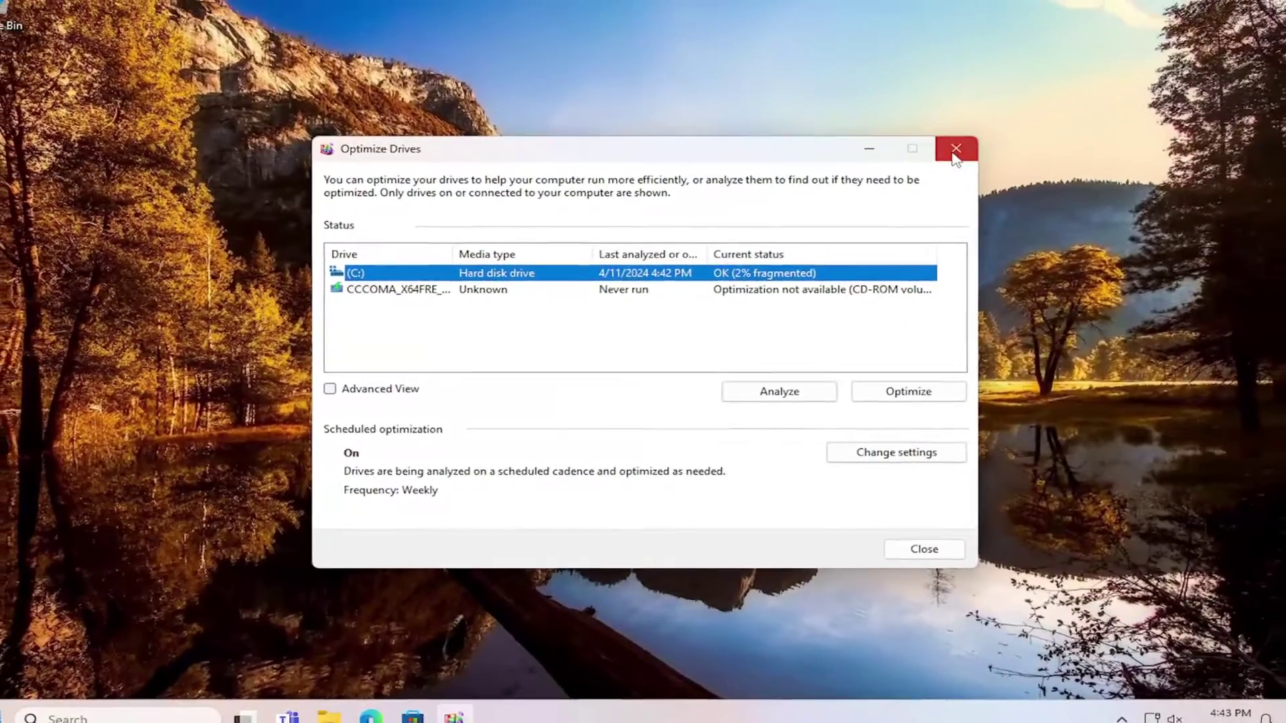
{"action": "left_click", "coordinate": [971, 134]}
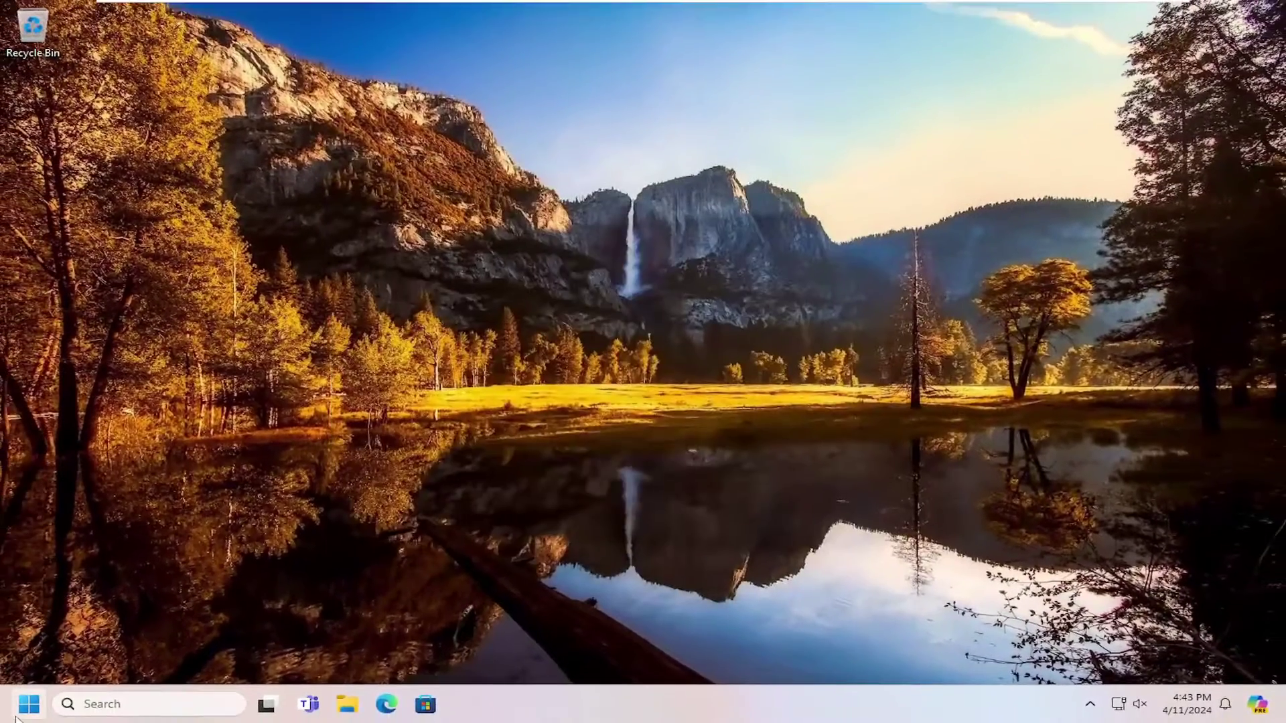
Find Command Prompt with the search term cmd, run it as administrator and allow it to make changes.
{"action": "left_click", "coordinate": [19, 703]}
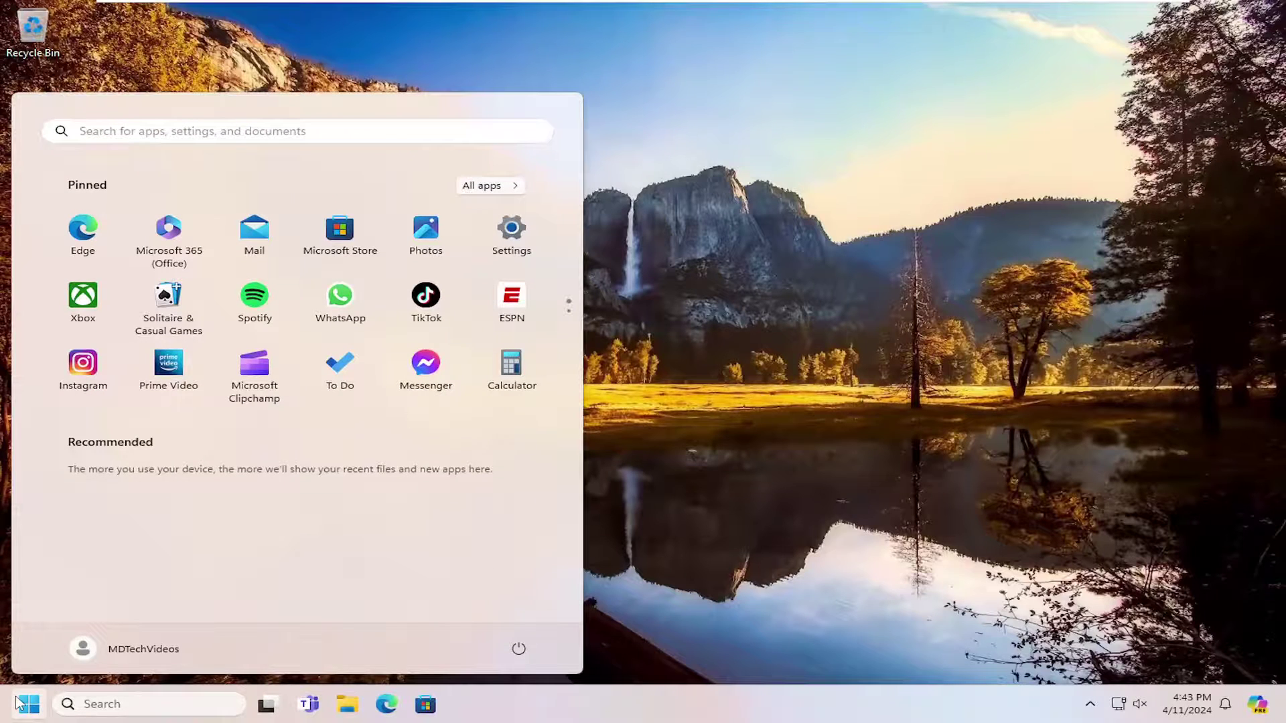
{"action": "type", "text": "cmd"}
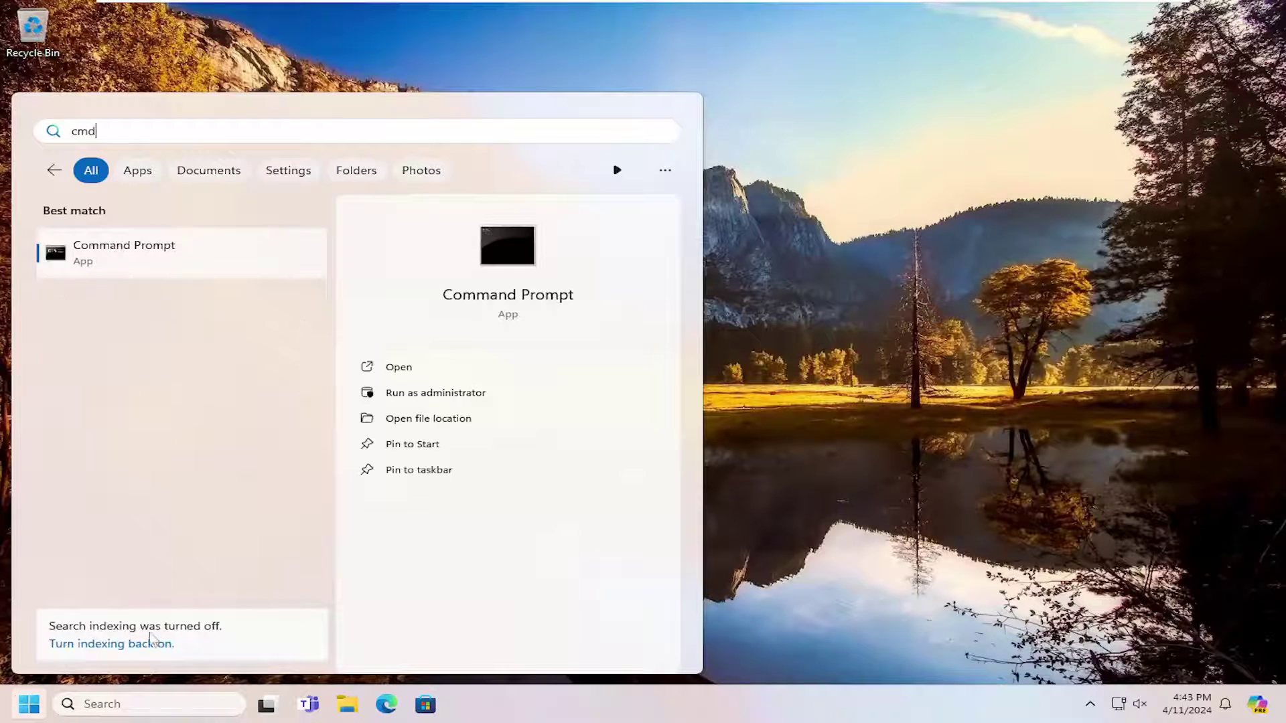
{"action": "right_click", "coordinate": [126, 243]}
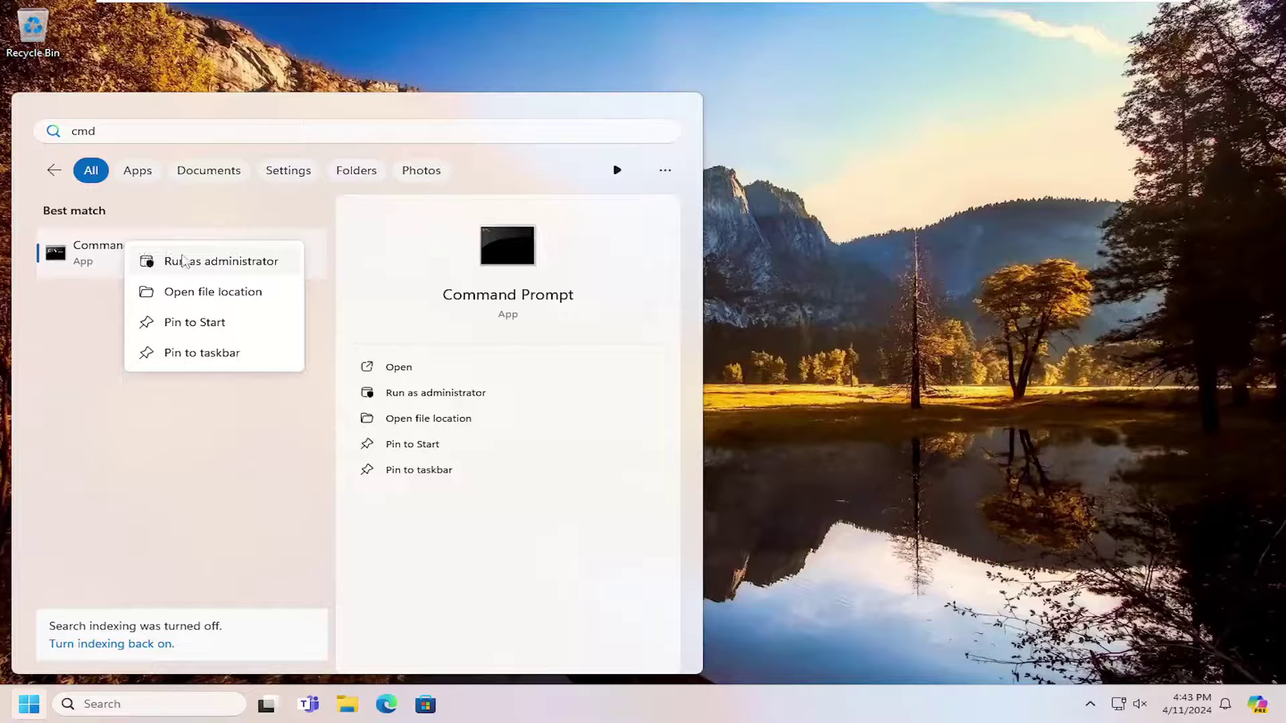
{"action": "left_click", "coordinate": [182, 261]}
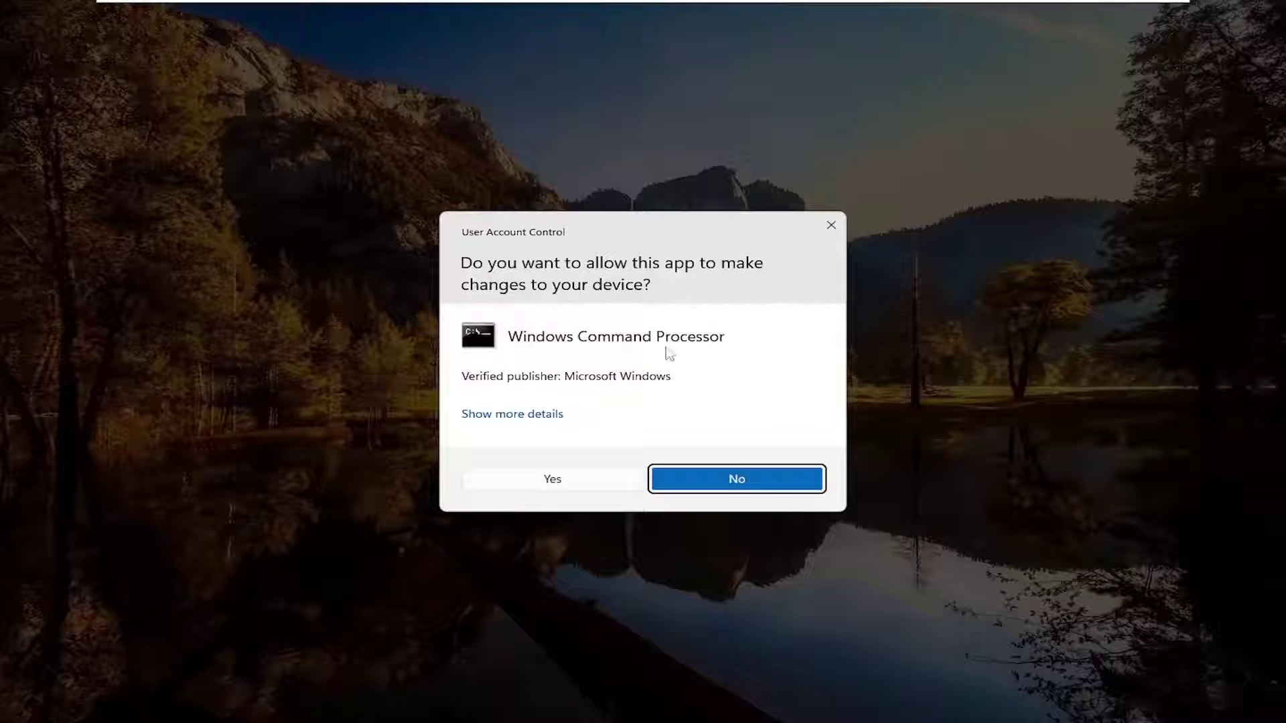
{"action": "left_click", "coordinate": [547, 481]}
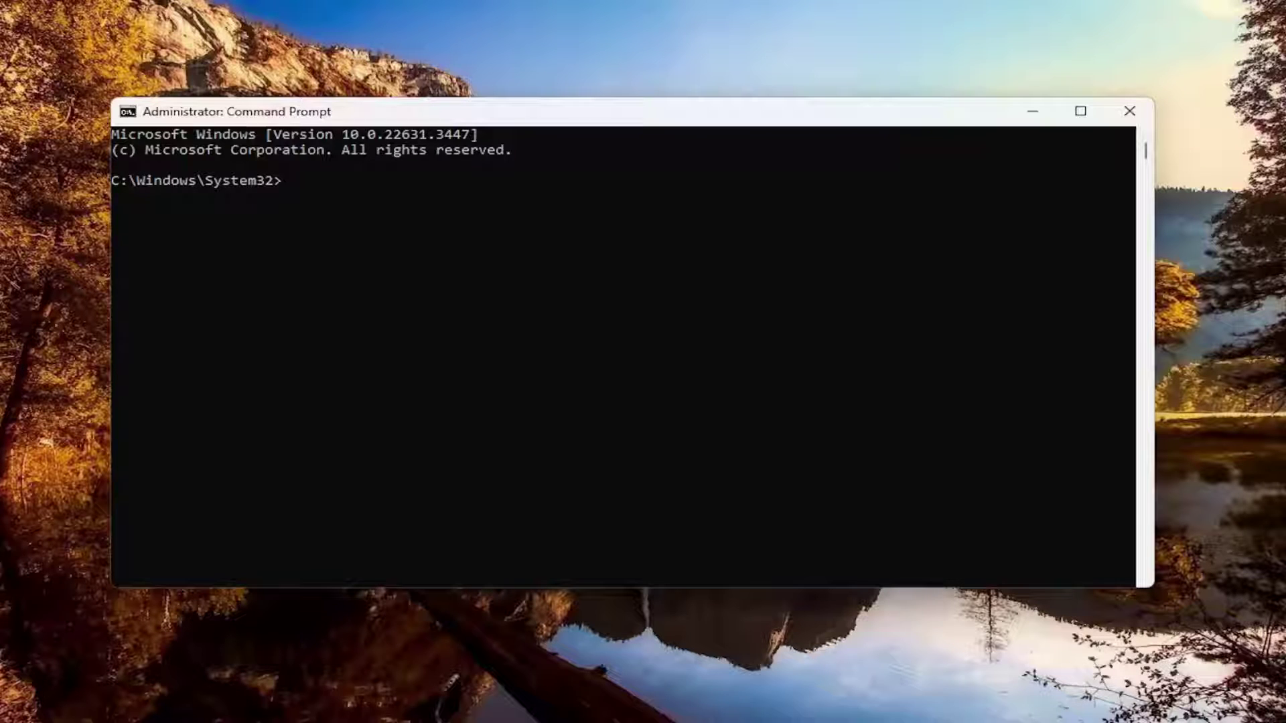
Paste and run the command Dism /Online /Cleanup-Image /RestoreHealth in the elevated Command Prompt.
{"action": "right_click", "coordinate": [728, 124]}
{"action": "mouse_move", "coordinate": [775, 267]}
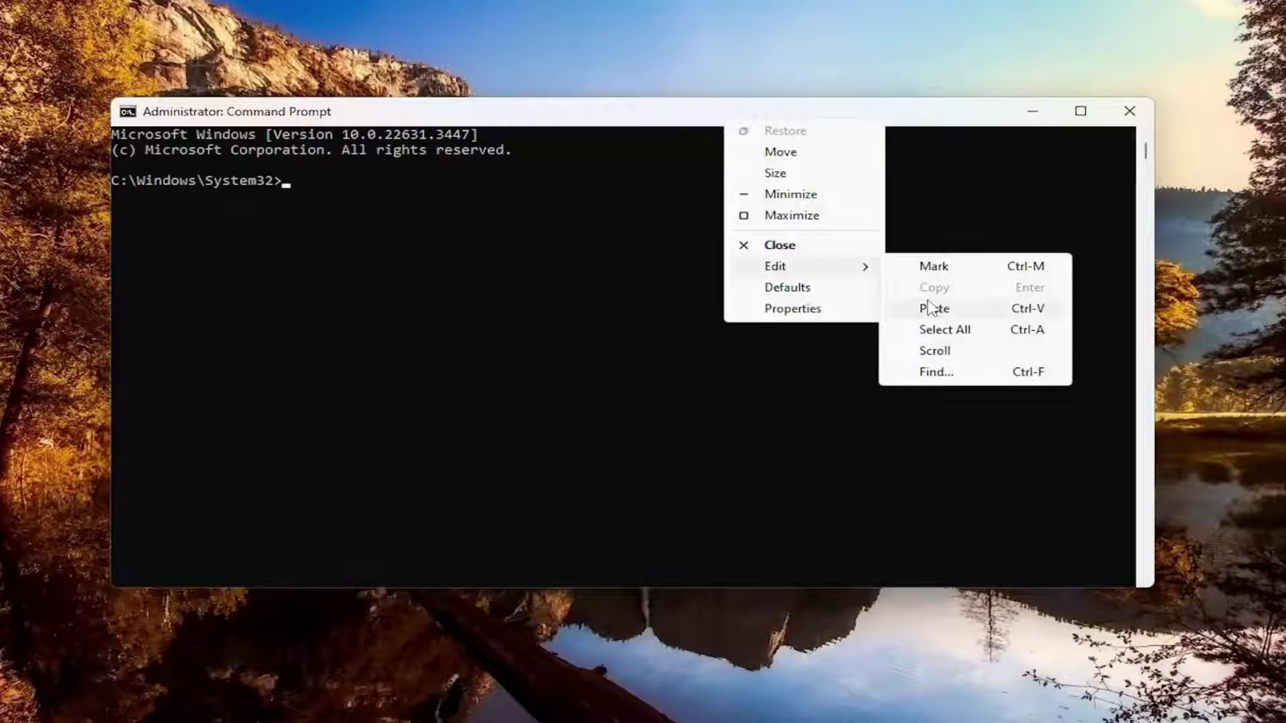
{"action": "left_click", "coordinate": [926, 307]}
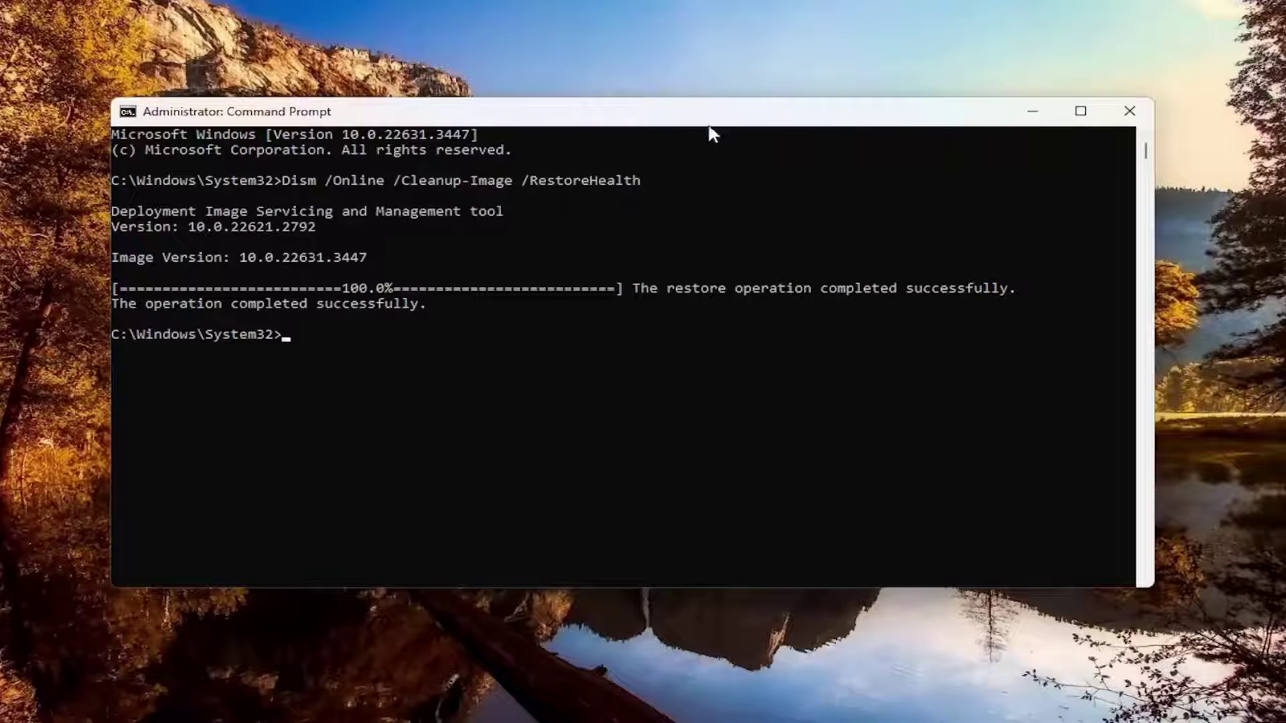
Paste and run the command sfc /scannow to scan the system files.
{"action": "right_click", "coordinate": [567, 121]}
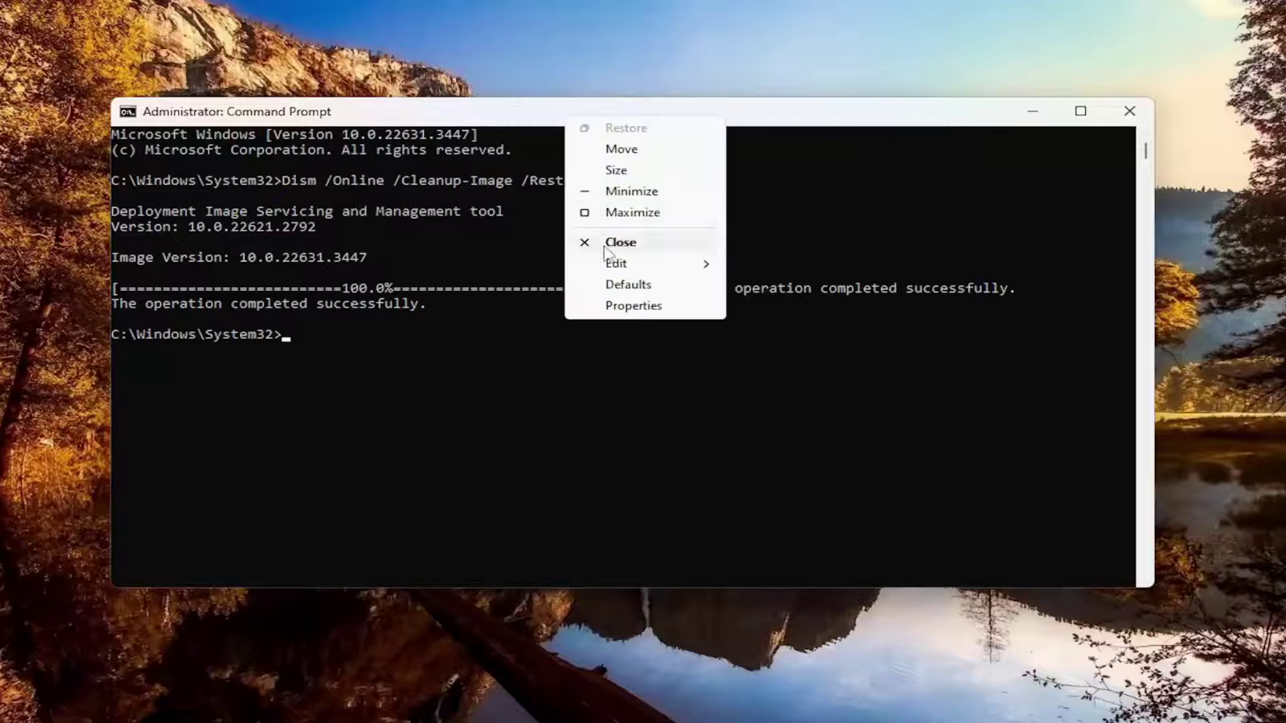
{"action": "mouse_move", "coordinate": [637, 267]}
{"action": "left_click", "coordinate": [798, 305]}
{"action": "key", "text": "Return"}
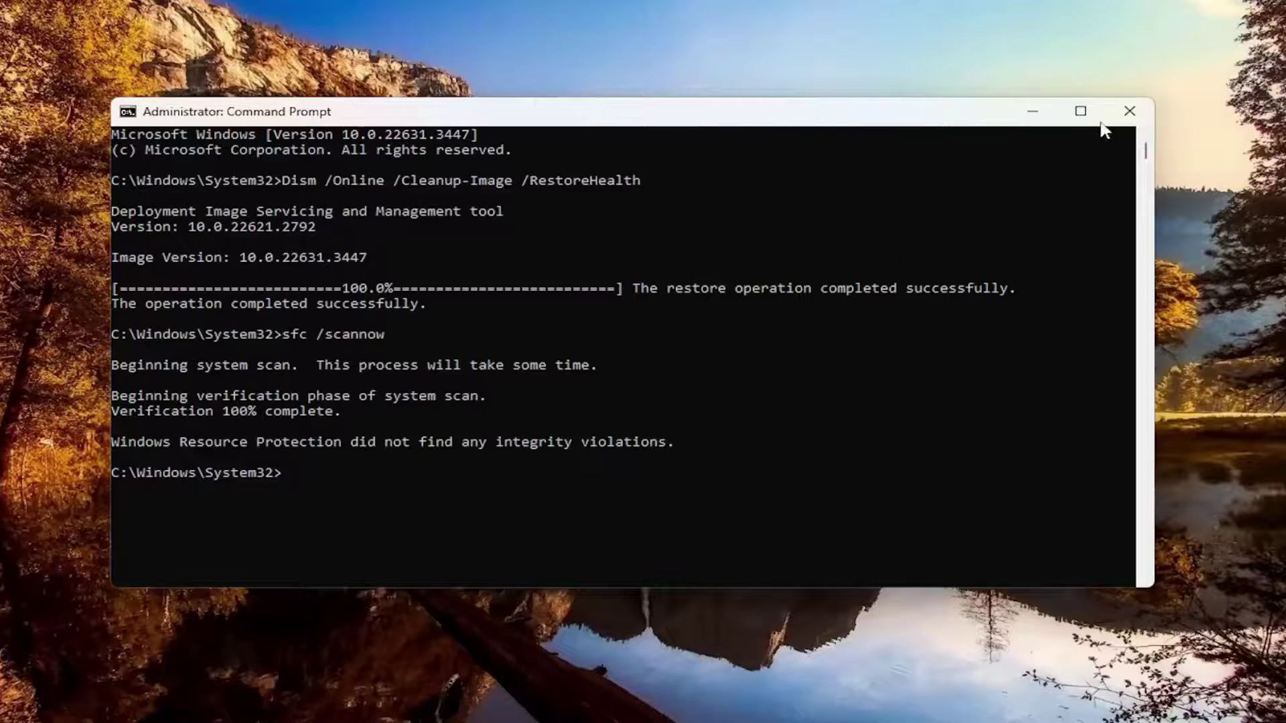
Close Command Prompt and restart the computer.
{"action": "left_click", "coordinate": [1120, 108]}
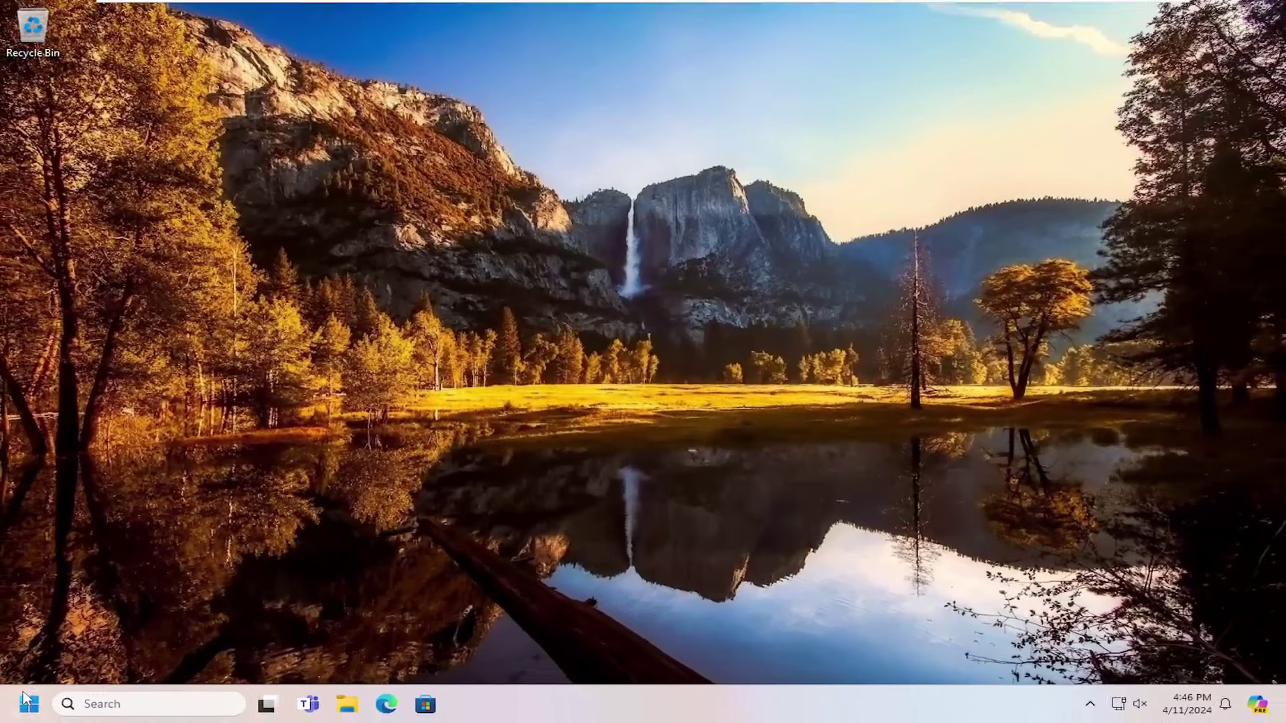
{"action": "right_click", "coordinate": [29, 704]}
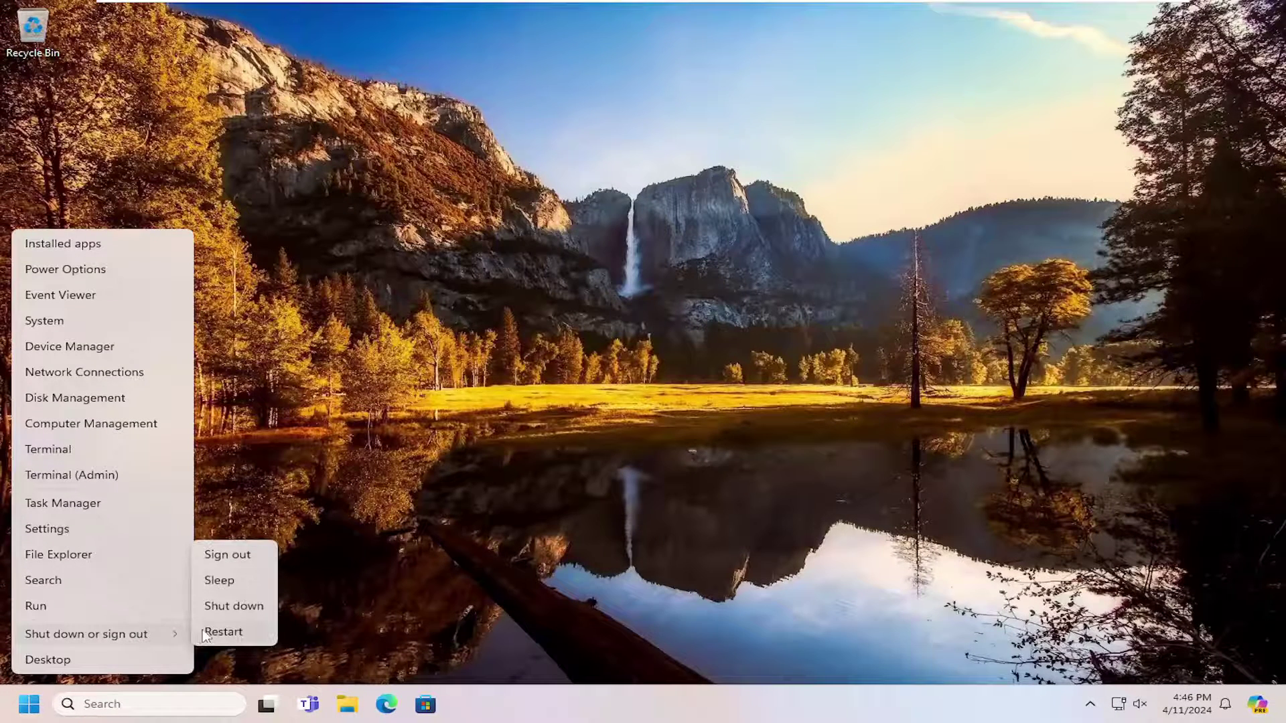
{"action": "left_click", "coordinate": [216, 640]}
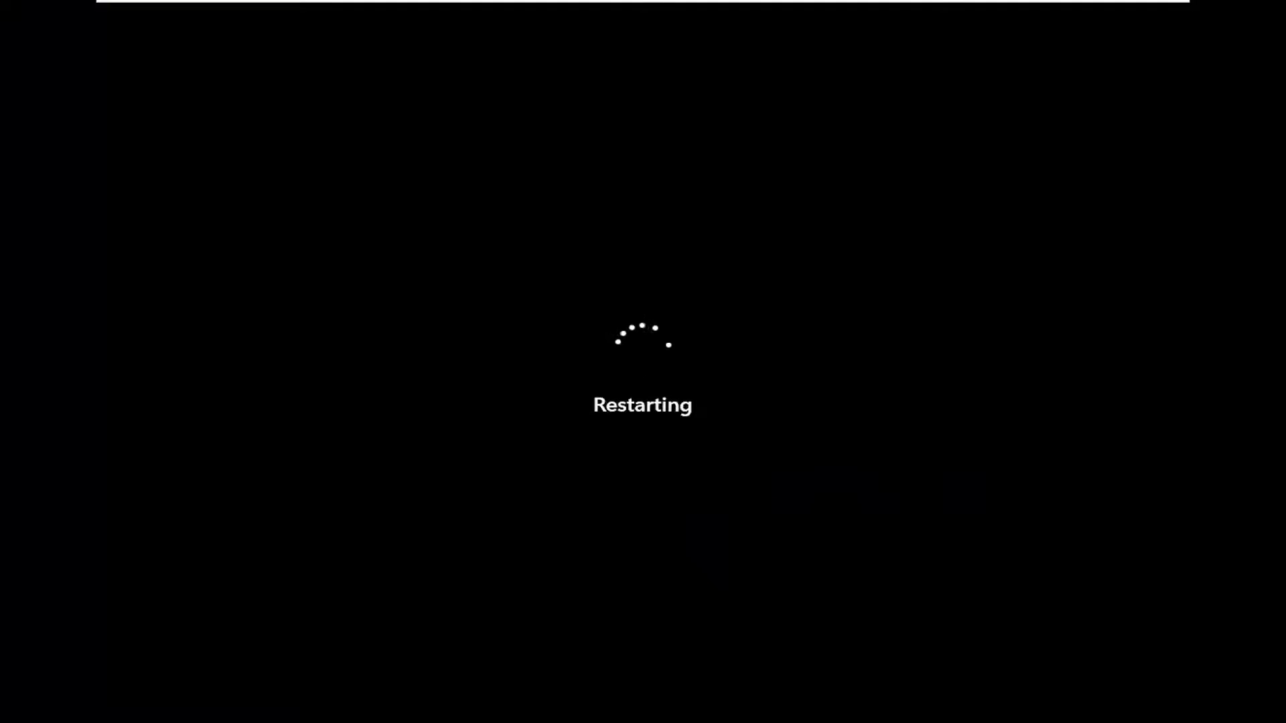